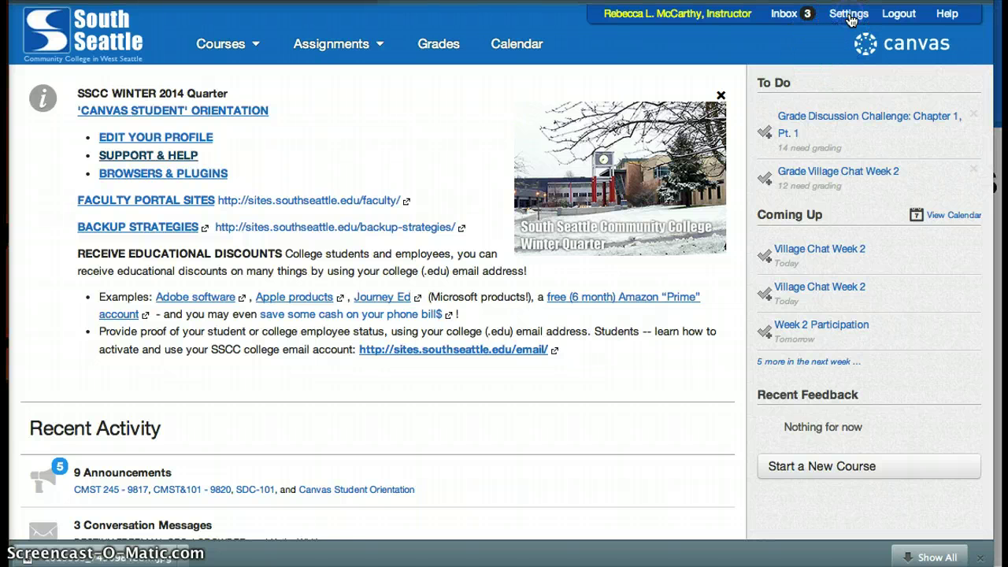
Step: Register Google Docs as a web service in the profile settings and allow it access through the personal Gmail account
{"action": "left_click", "coordinate": [849, 14]}
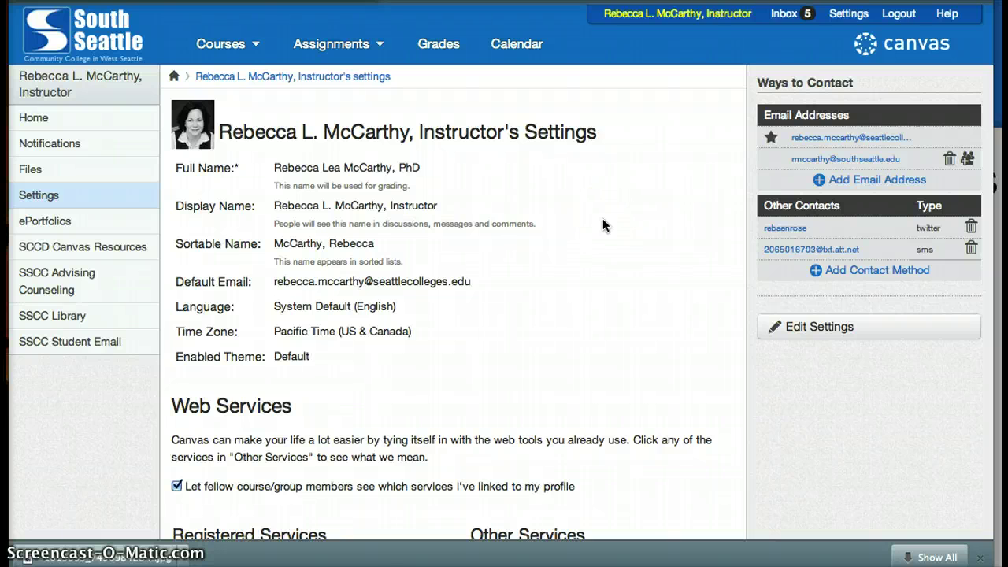
{"action": "scroll", "coordinate": [603, 218], "scroll_direction": "down", "scroll_amount": 2}
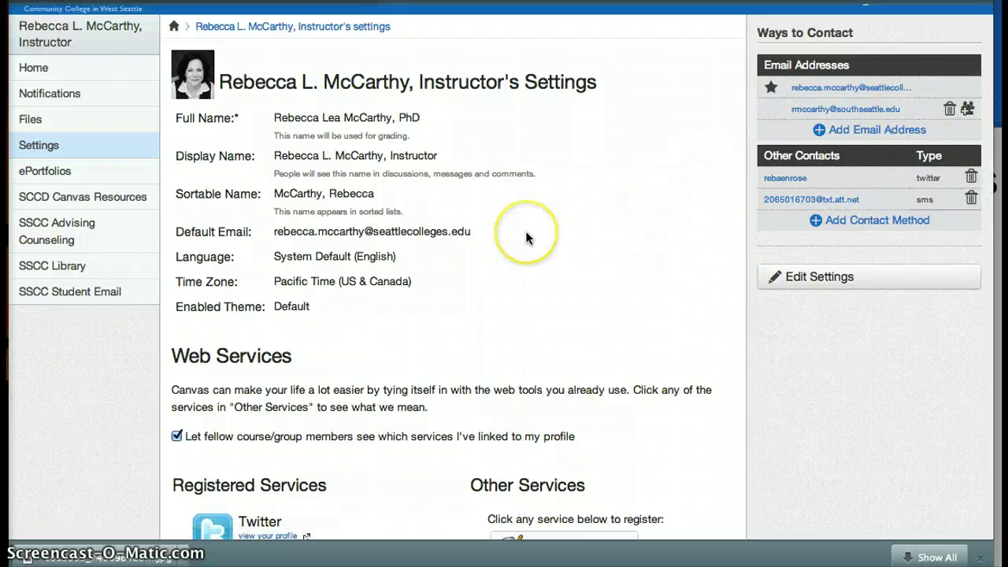
{"action": "scroll", "coordinate": [525, 231], "scroll_direction": "down", "scroll_amount": 5}
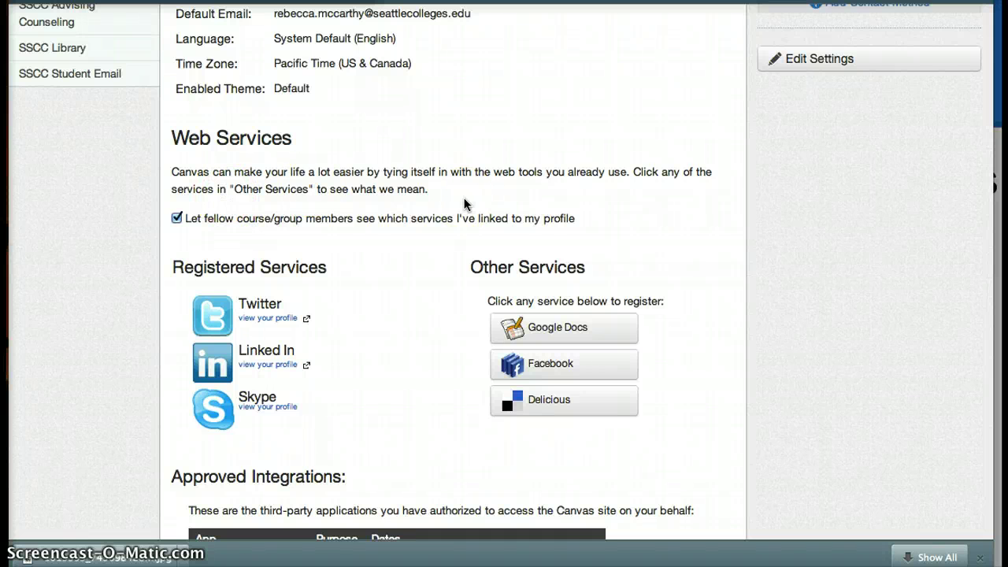
{"action": "left_click", "coordinate": [568, 331]}
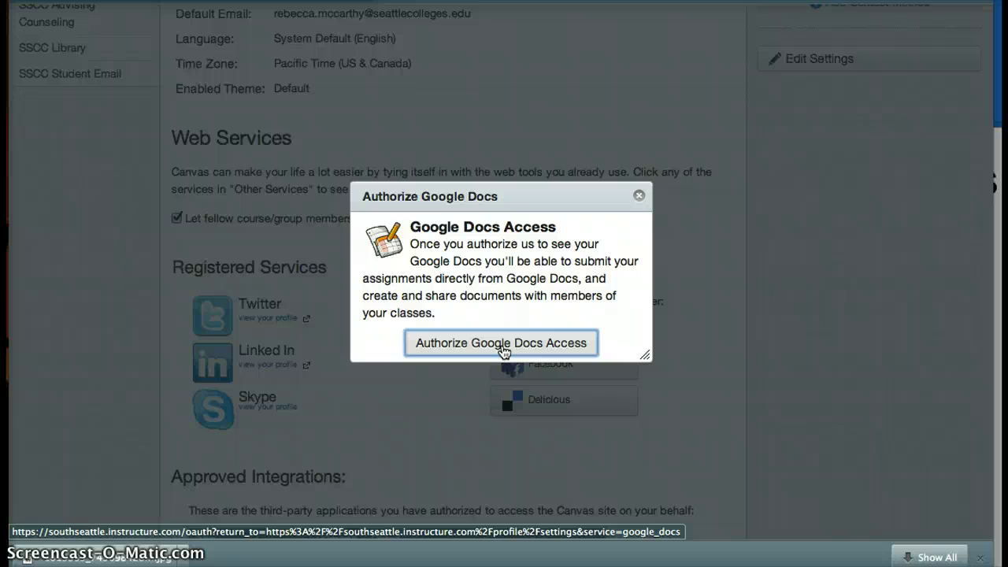
{"action": "left_click", "coordinate": [502, 343]}
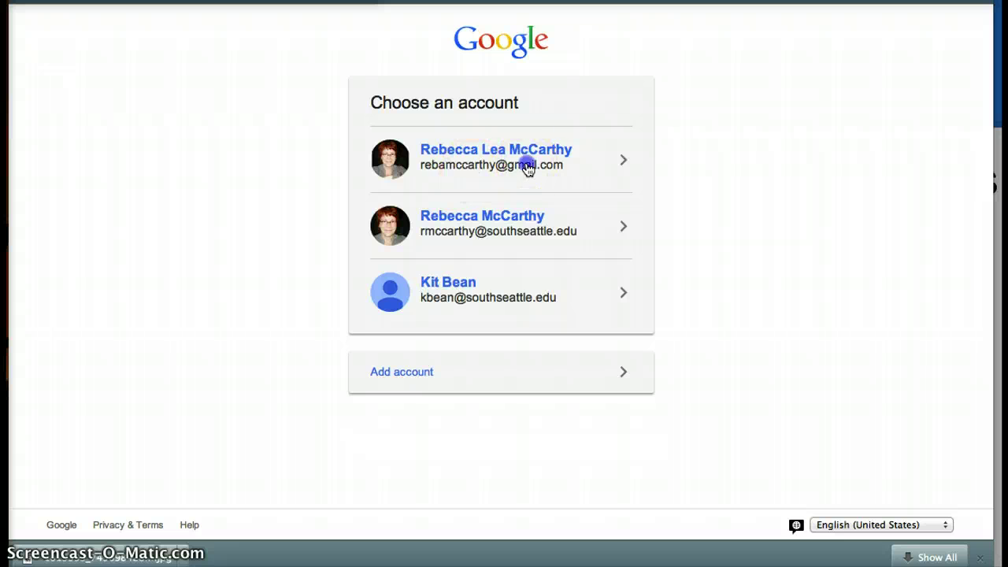
{"action": "left_click", "coordinate": [501, 163]}
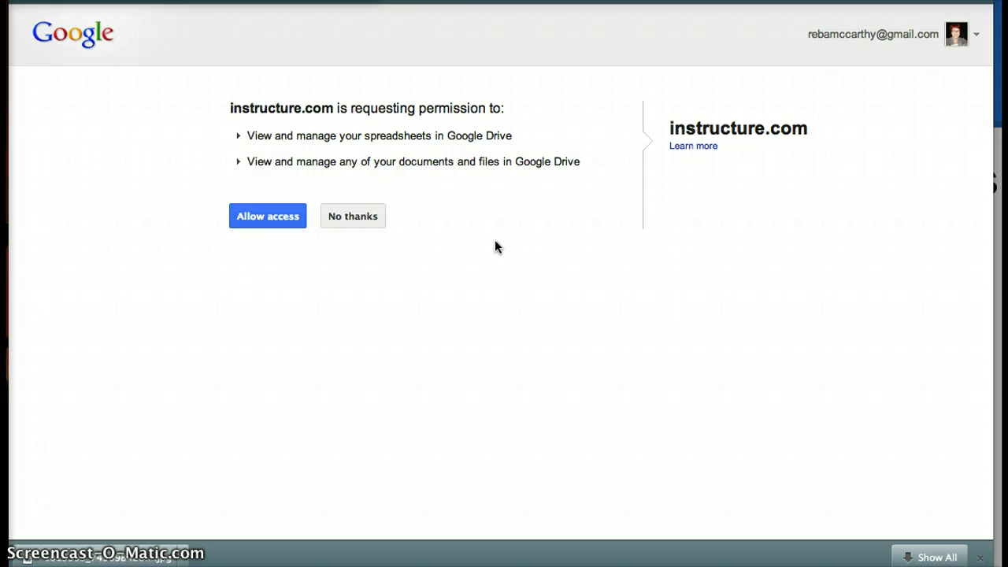
{"action": "left_click", "coordinate": [280, 218]}
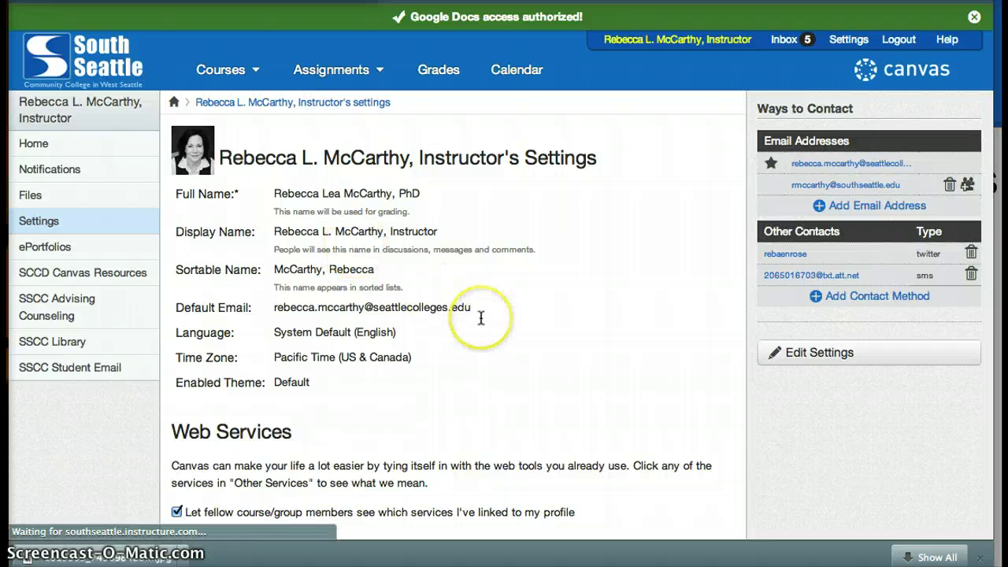
{"action": "scroll", "coordinate": [480, 318], "scroll_direction": "down", "scroll_amount": 5}
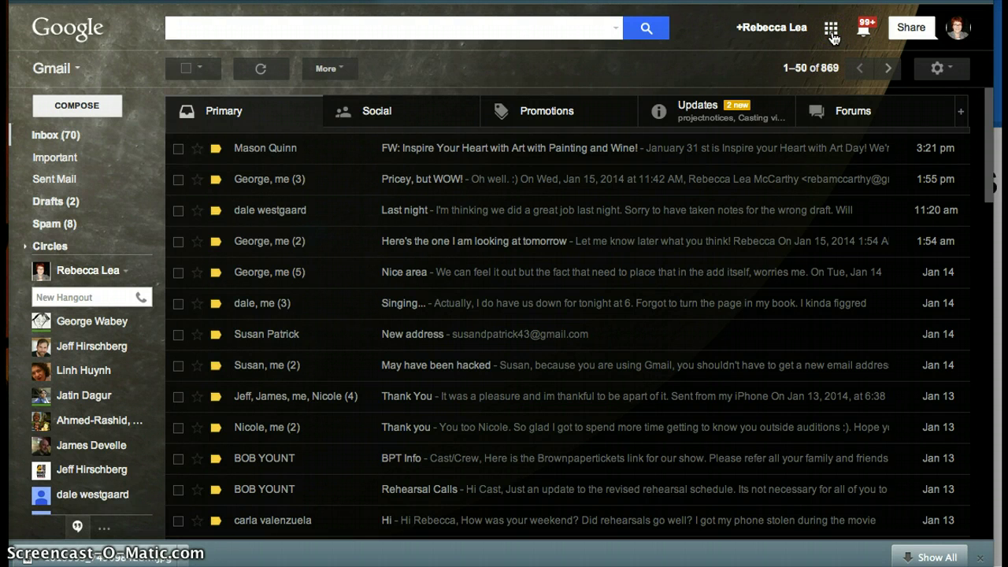
Step: Go from Gmail to Google Drive and create a new blank text document
{"action": "left_click", "coordinate": [832, 33]}
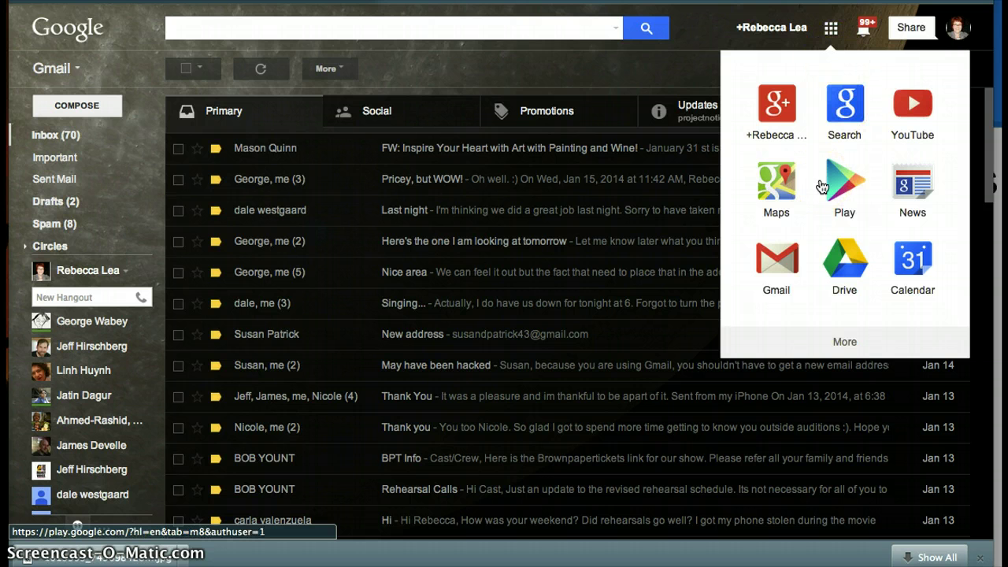
{"action": "left_click", "coordinate": [848, 271]}
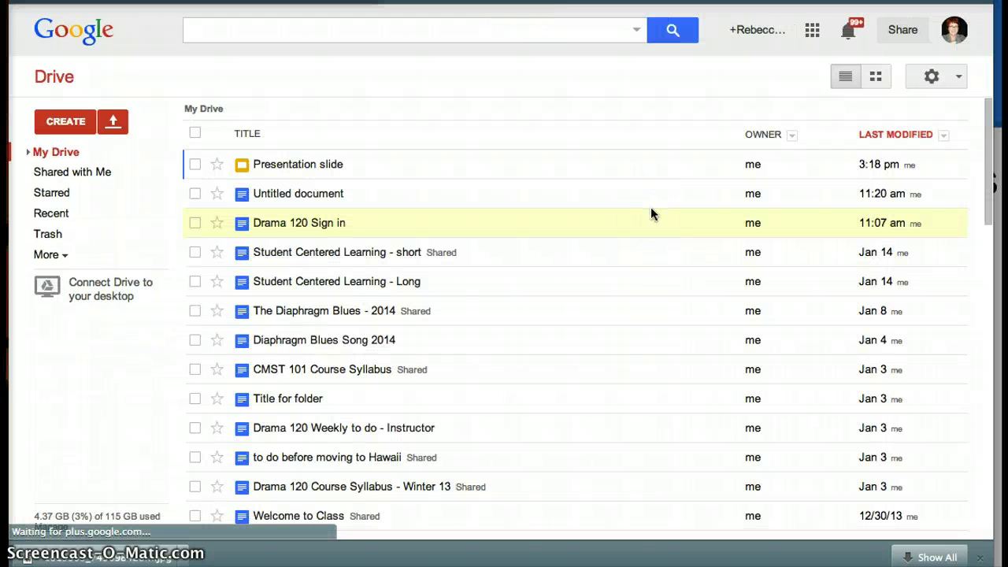
{"action": "left_click", "coordinate": [67, 123]}
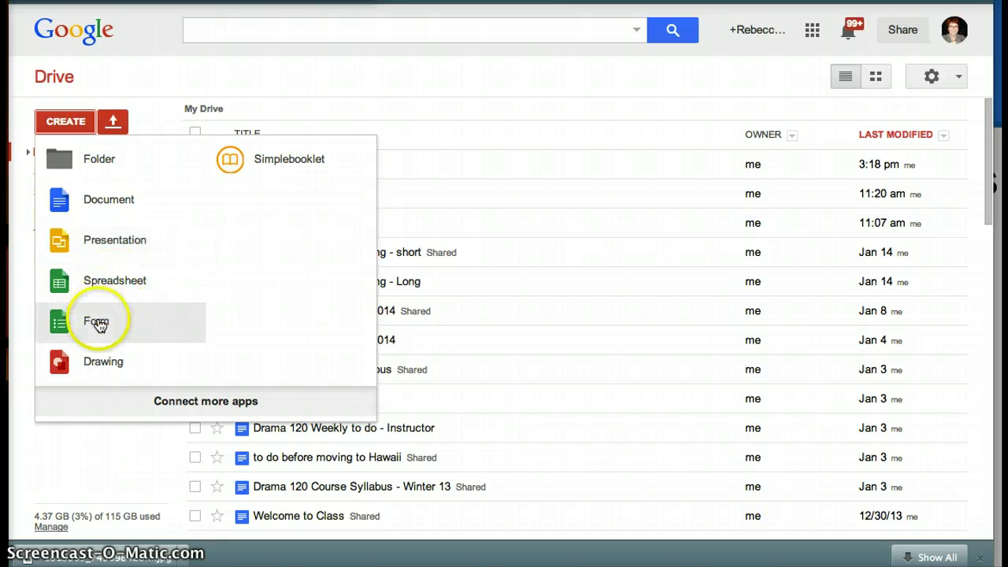
{"action": "left_click", "coordinate": [113, 199]}
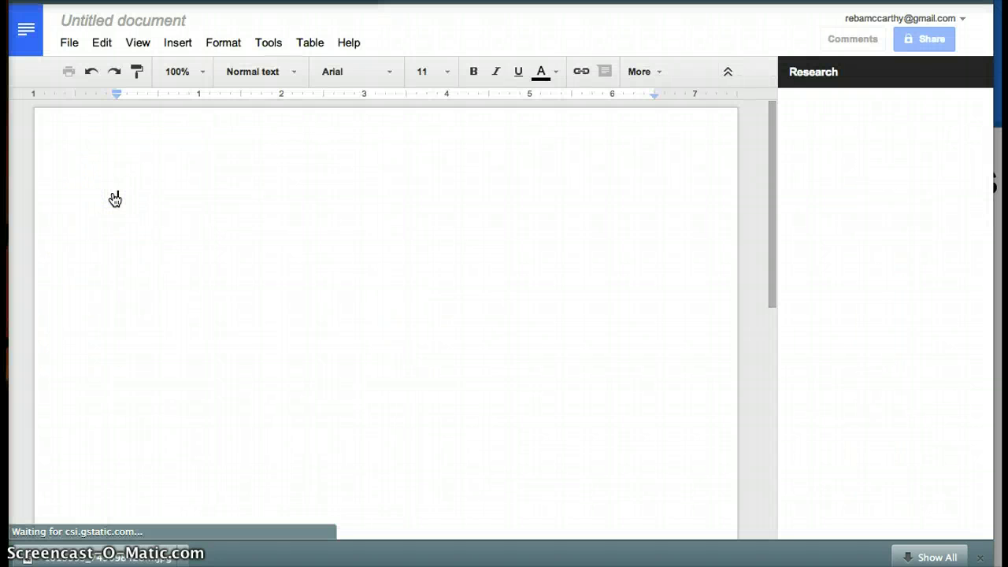
{"action": "left_click", "coordinate": [387, 196]}
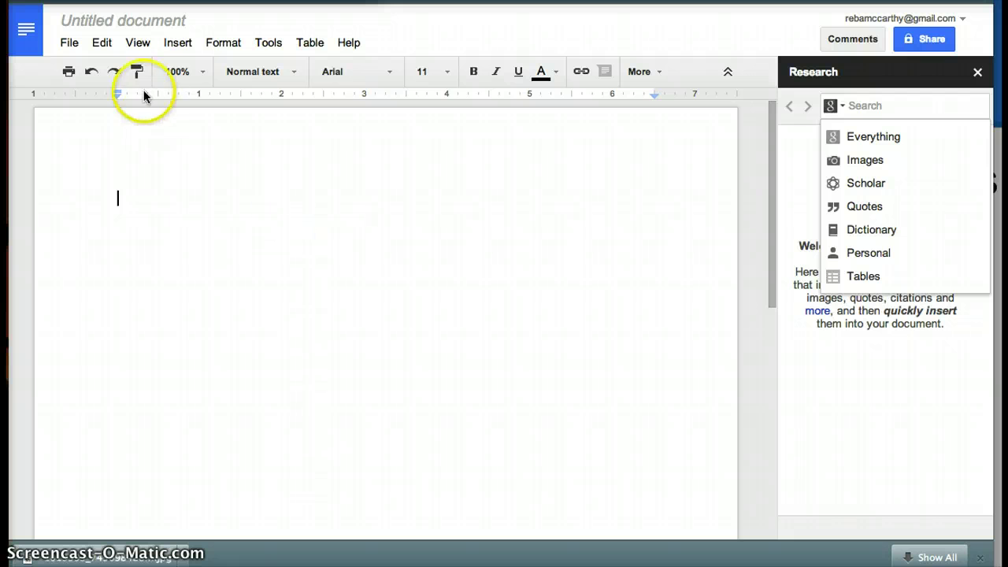
Step: Rename the document "Assignment Week 1 - Screenshot" and enter the body text "hello how are you teacher!"
{"action": "left_click", "coordinate": [163, 21]}
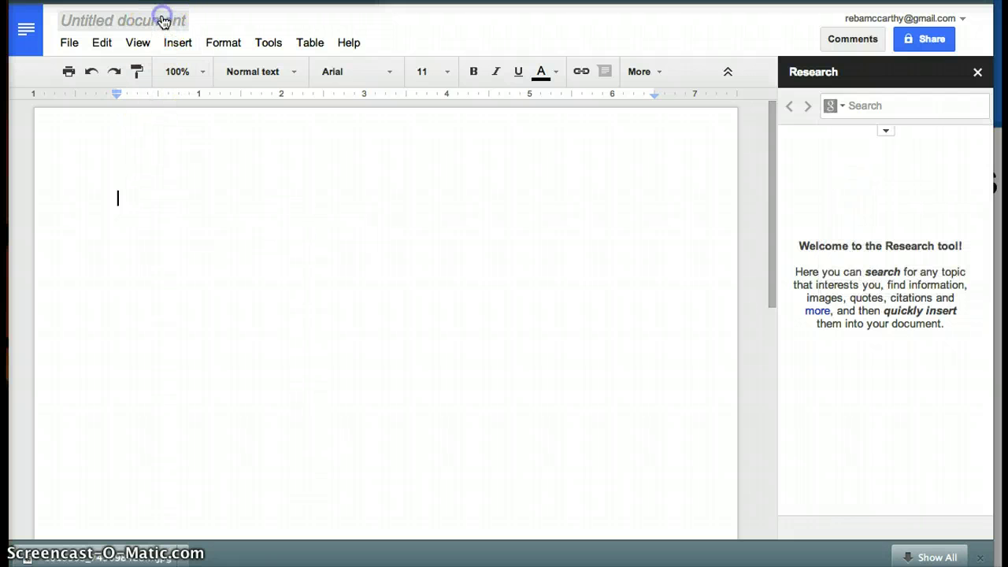
{"action": "type", "text": "As"}
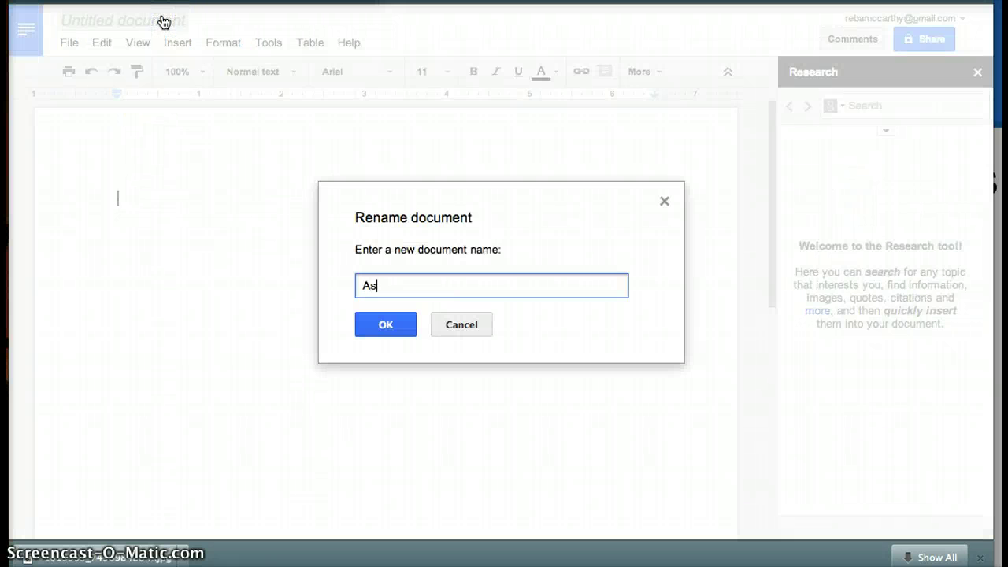
{"action": "type", "text": "signment Week 1 - "}
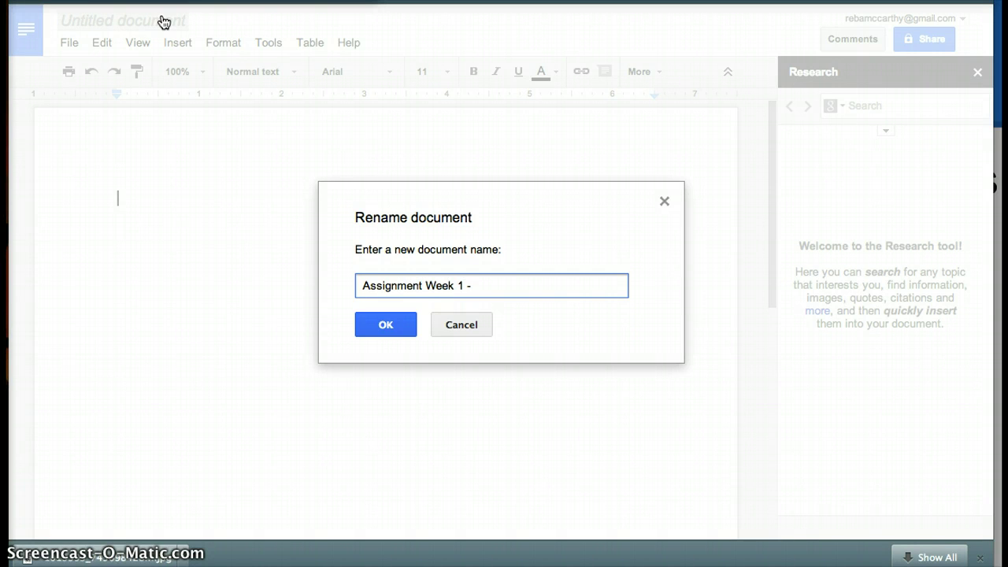
{"action": "type", "text": "Screenshot"}
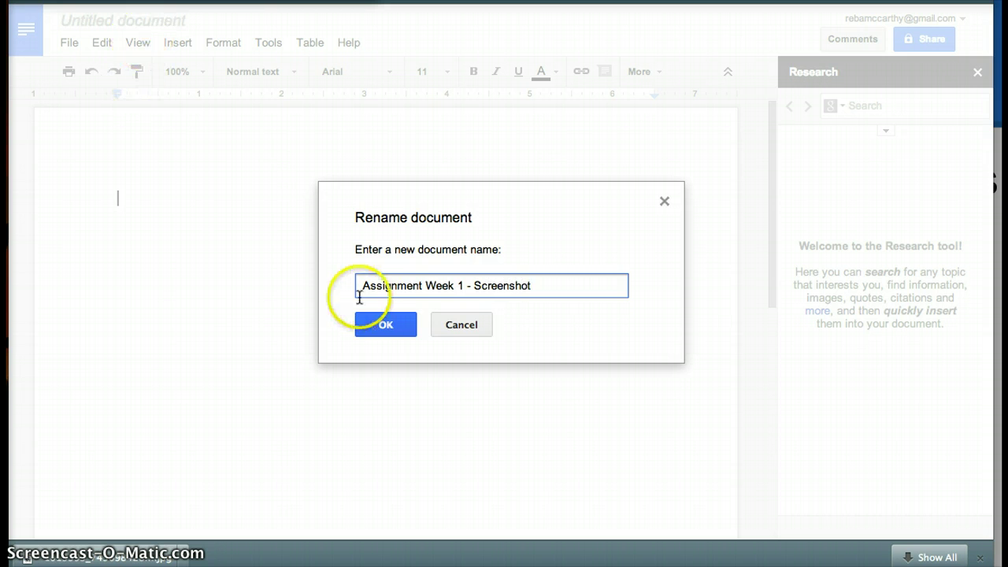
{"action": "left_click", "coordinate": [382, 327]}
{"action": "left_click", "coordinate": [197, 216]}
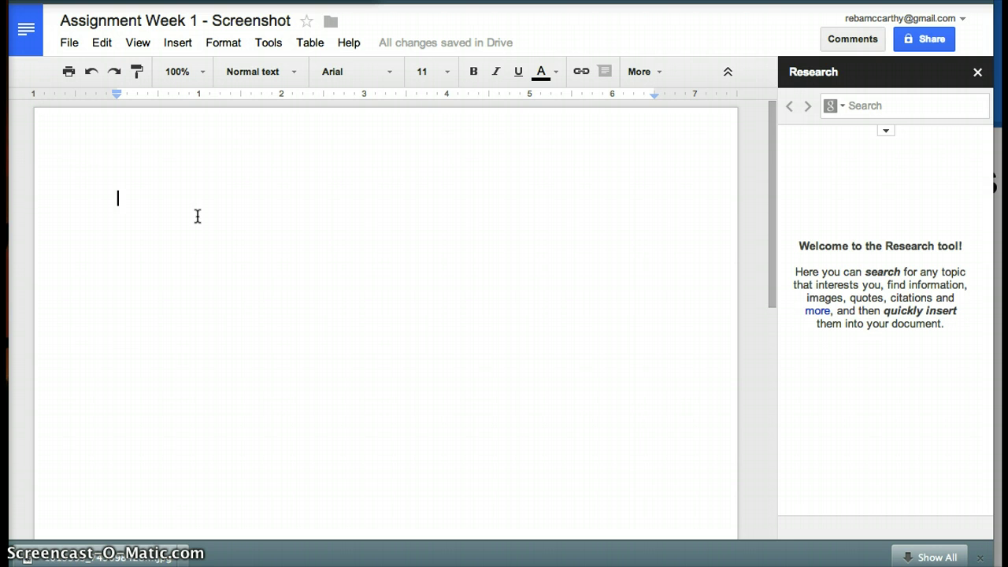
{"action": "type", "text": "hello how are you teacher!"}
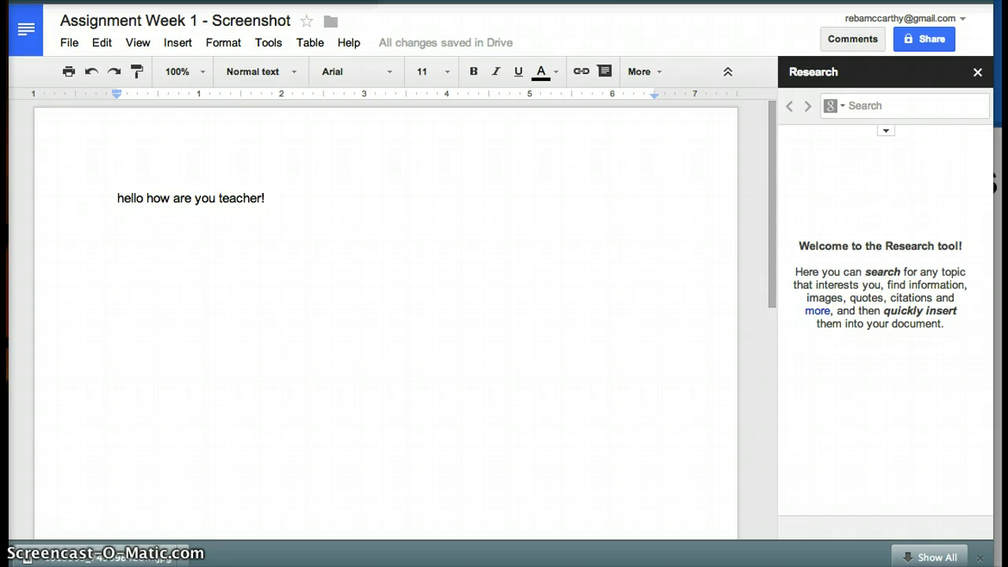
Step: Switch to the Canvas course and open the assignment "Module 01 - Intro Activity 02: Capture a Screen Shot" to read its instructions
{"action": "left_click", "coordinate": [299, 1]}
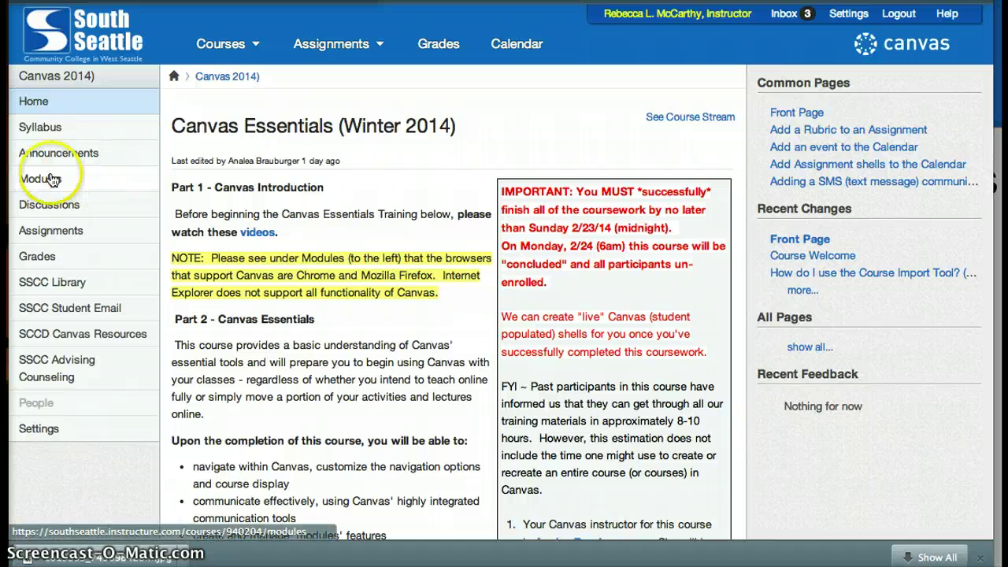
{"action": "left_click", "coordinate": [59, 230]}
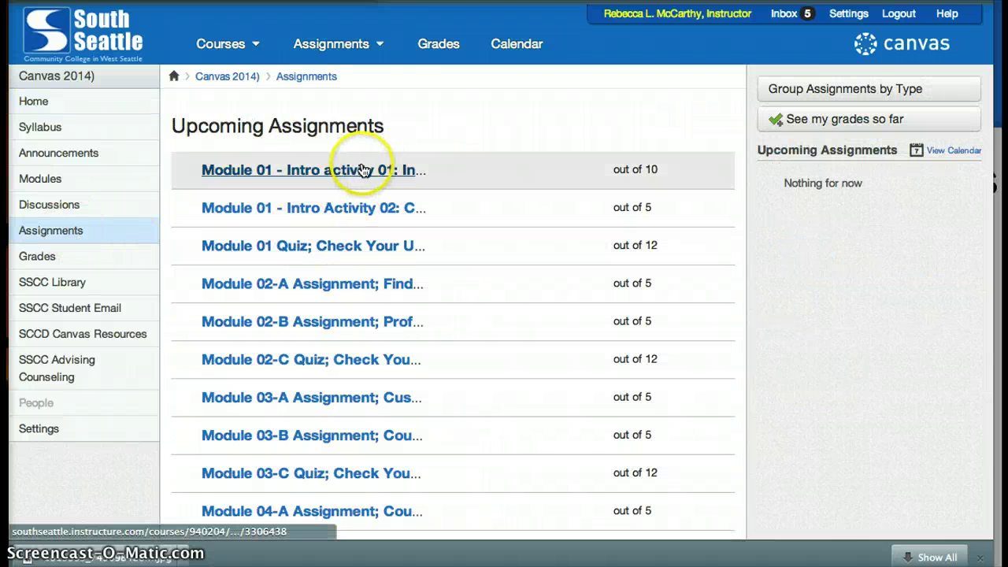
{"action": "scroll", "coordinate": [362, 170], "scroll_direction": "down", "scroll_amount": 1}
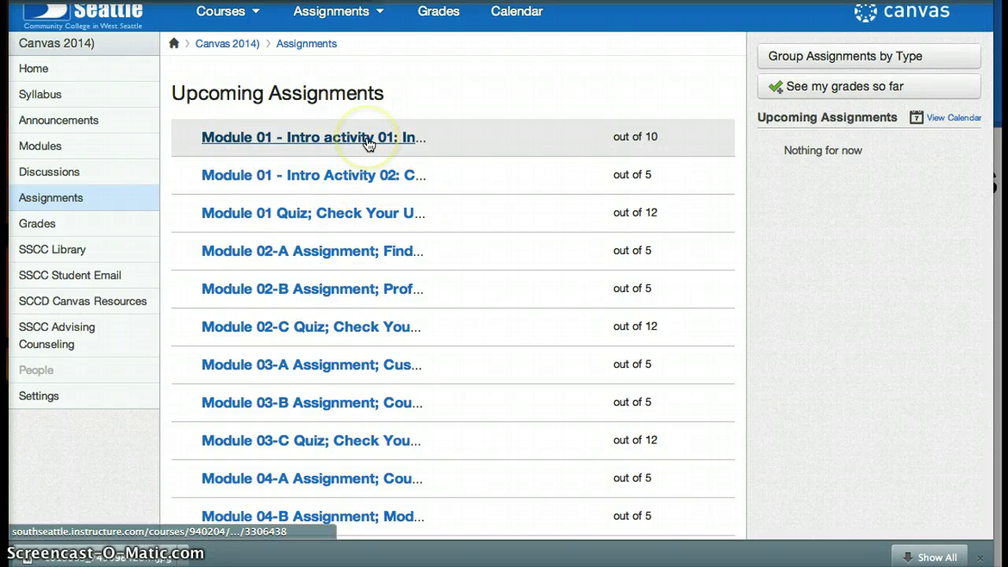
{"action": "left_click", "coordinate": [369, 140]}
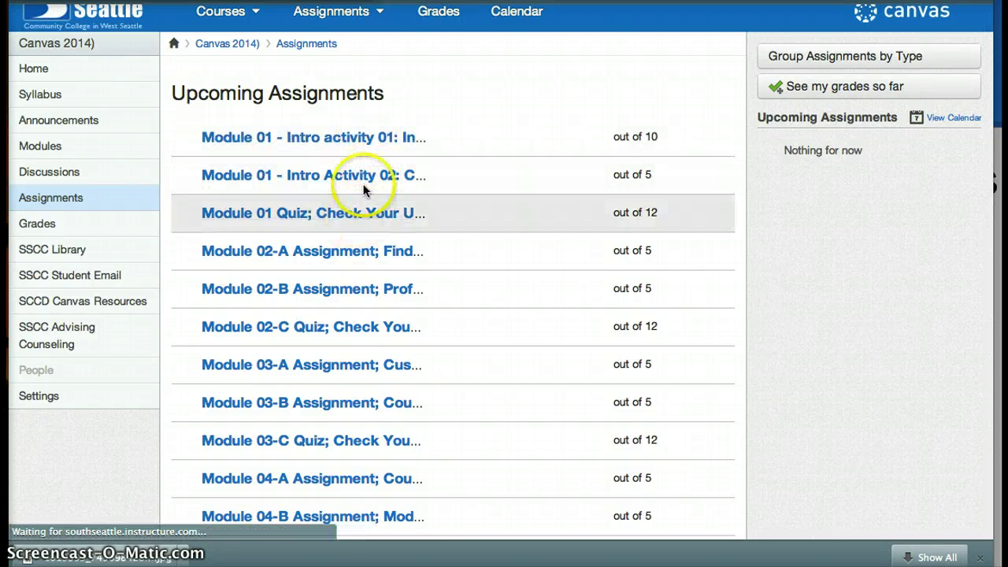
{"action": "left_click", "coordinate": [364, 180]}
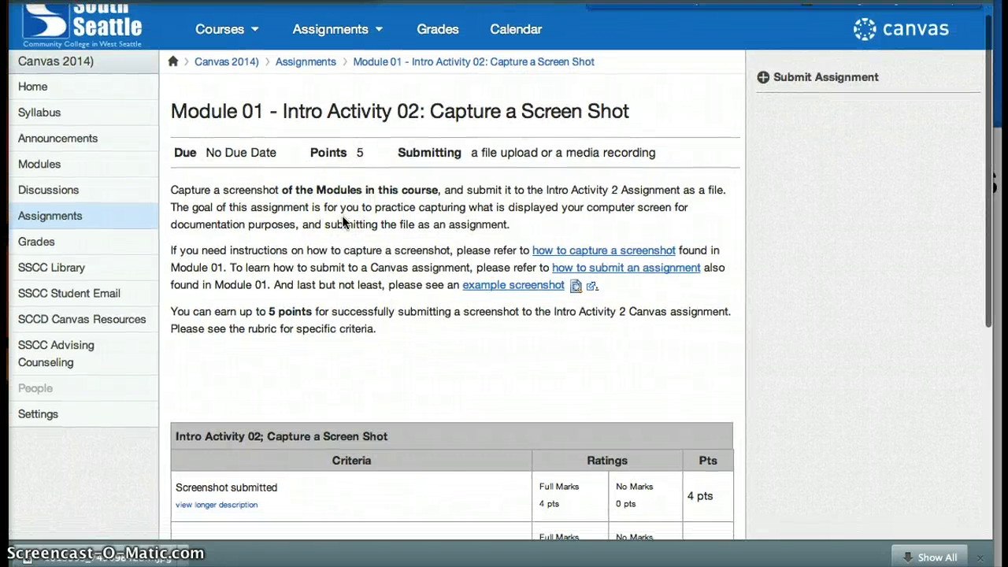
{"action": "left_click", "coordinate": [264, 215]}
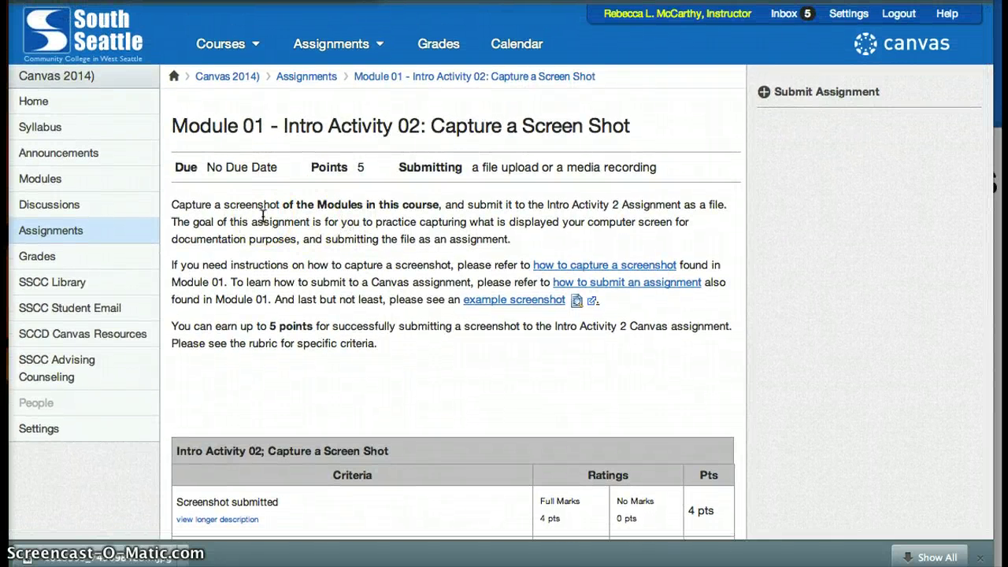
{"action": "left_click", "coordinate": [369, 227]}
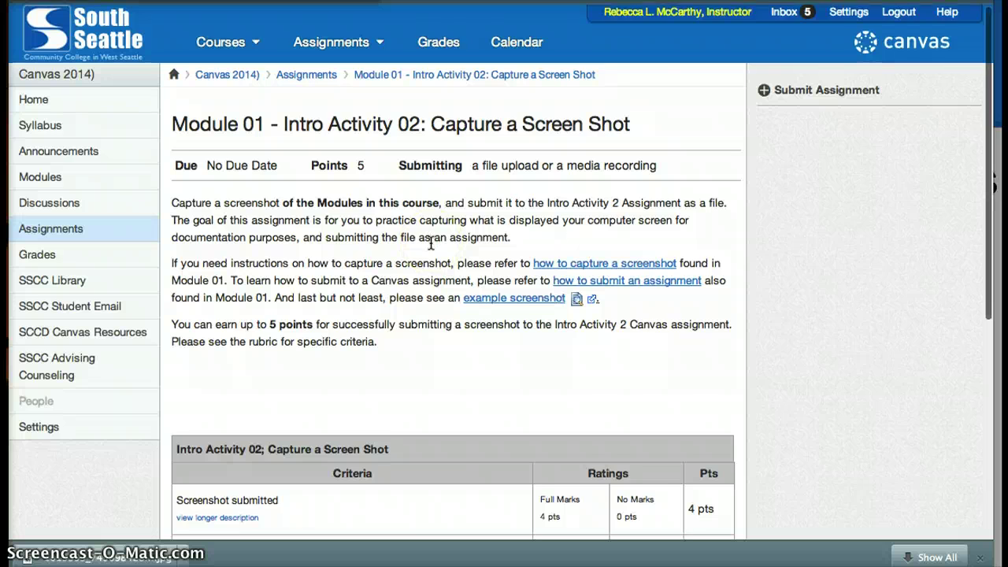
{"action": "scroll", "coordinate": [431, 244], "scroll_direction": "down", "scroll_amount": 1}
{"action": "scroll", "coordinate": [431, 244], "scroll_direction": "up", "scroll_amount": 1}
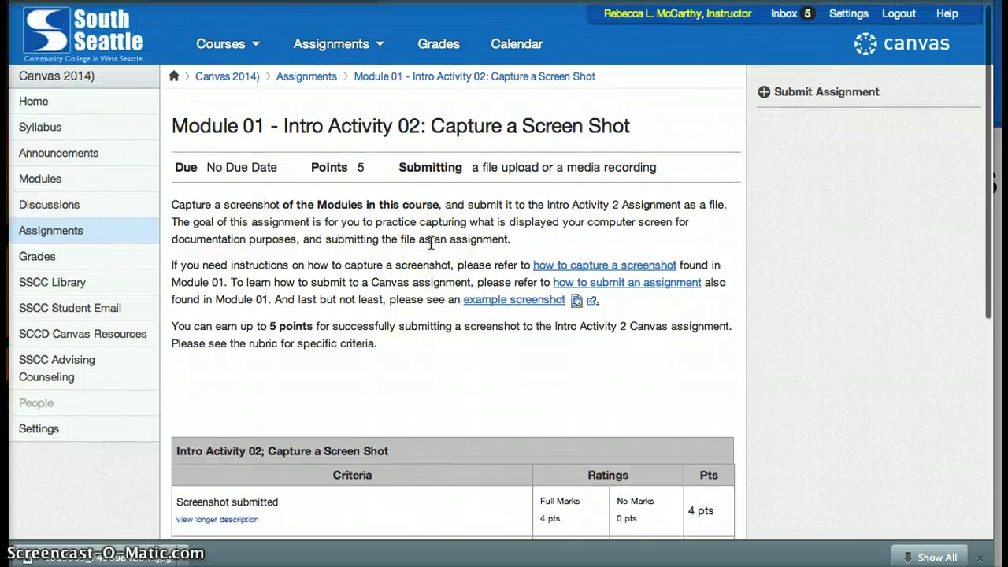
Step: Start a submission for the assignment and choose Google Doc as the submission type
{"action": "left_click", "coordinate": [843, 96]}
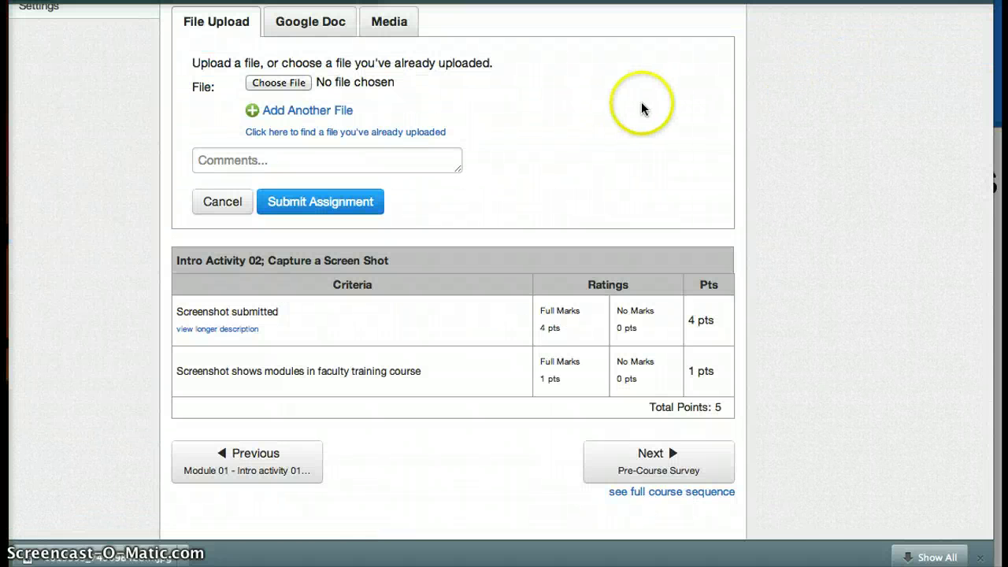
{"action": "scroll", "coordinate": [641, 107], "scroll_direction": "up", "scroll_amount": 2}
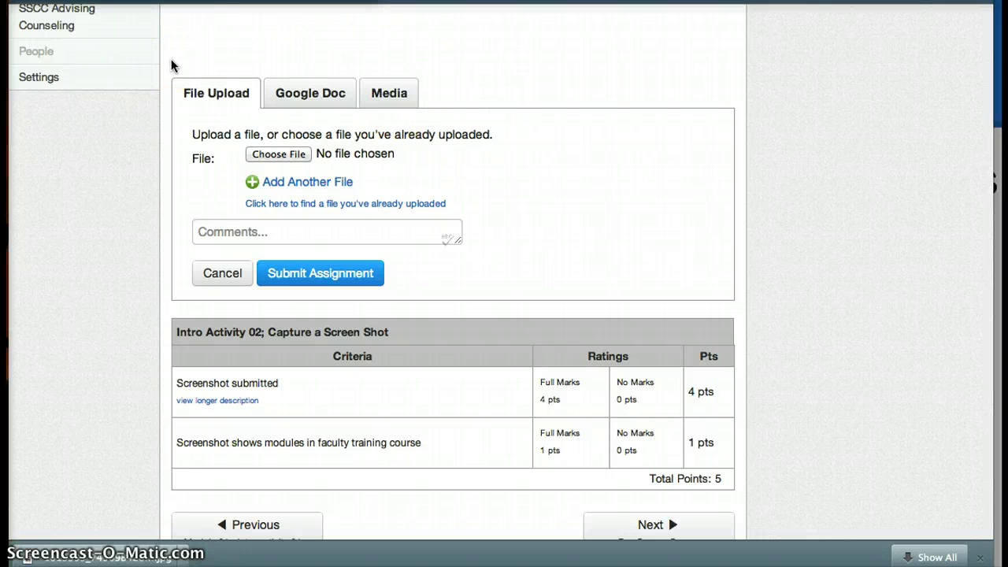
{"action": "left_click", "coordinate": [220, 91]}
{"action": "left_click", "coordinate": [306, 94]}
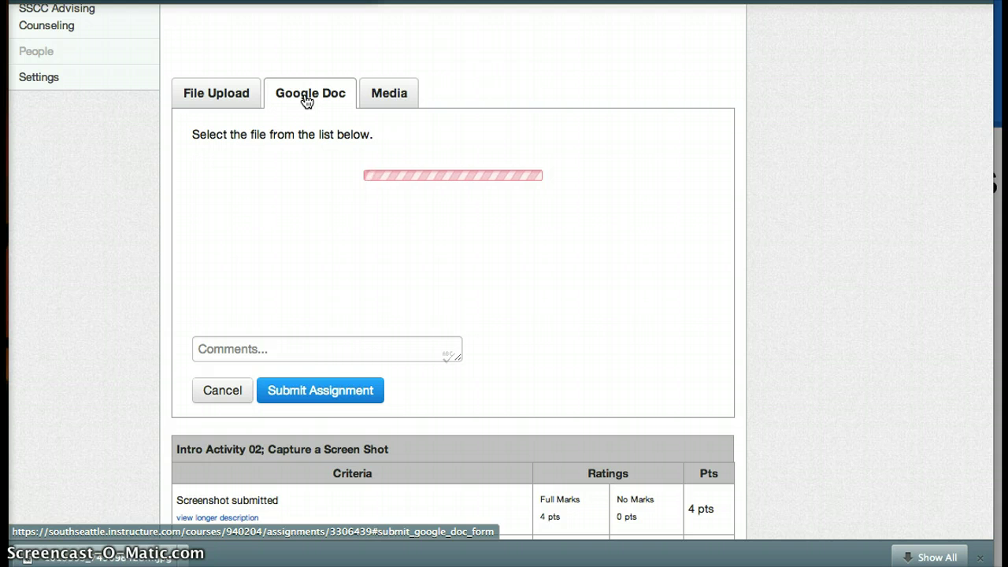
{"action": "left_click", "coordinate": [306, 100]}
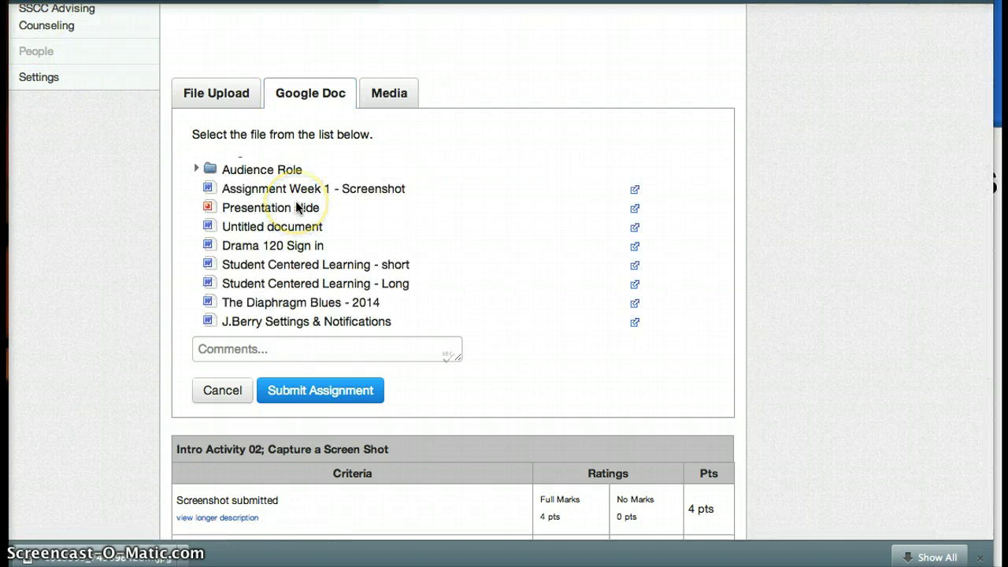
Step: Select "Assignment Week 1 - Screenshot" from the list of Google files and submit it for the assignment
{"action": "scroll", "coordinate": [297, 207], "scroll_direction": "up", "scroll_amount": 5}
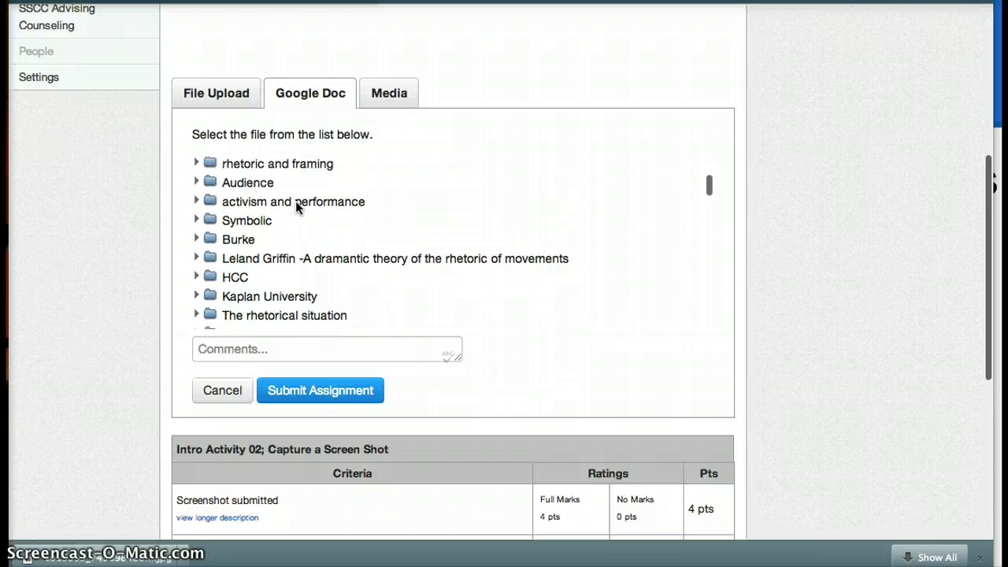
{"action": "scroll", "coordinate": [295, 201], "scroll_direction": "up", "scroll_amount": 4}
{"action": "scroll", "coordinate": [295, 201], "scroll_direction": "down", "scroll_amount": 3}
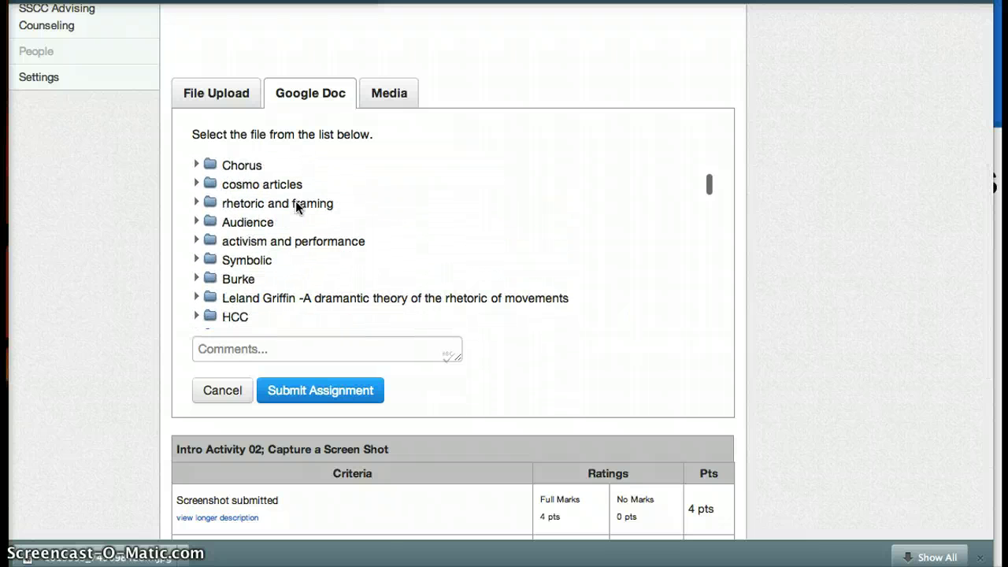
{"action": "scroll", "coordinate": [296, 201], "scroll_direction": "down", "scroll_amount": 5}
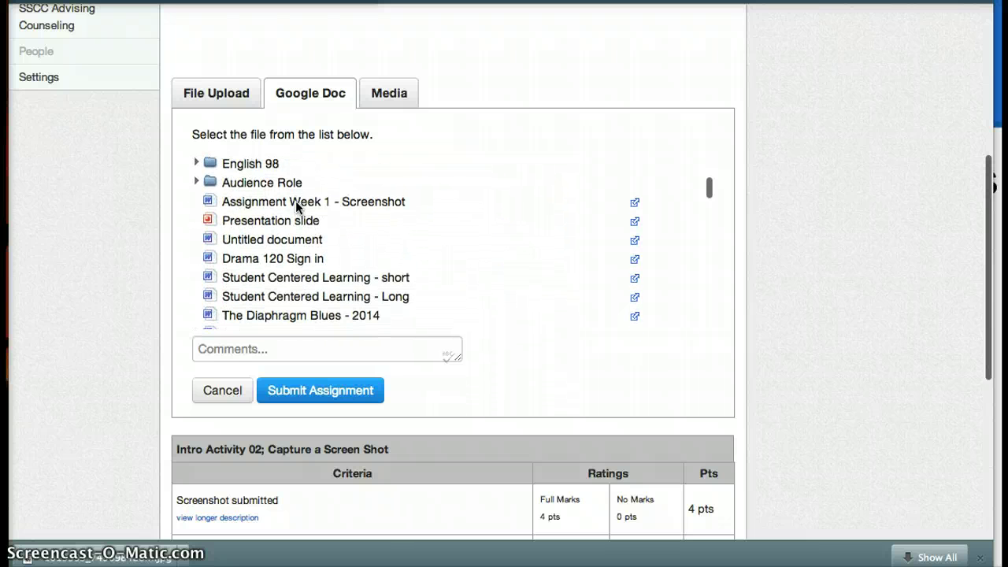
{"action": "scroll", "coordinate": [305, 262], "scroll_direction": "down", "scroll_amount": 1}
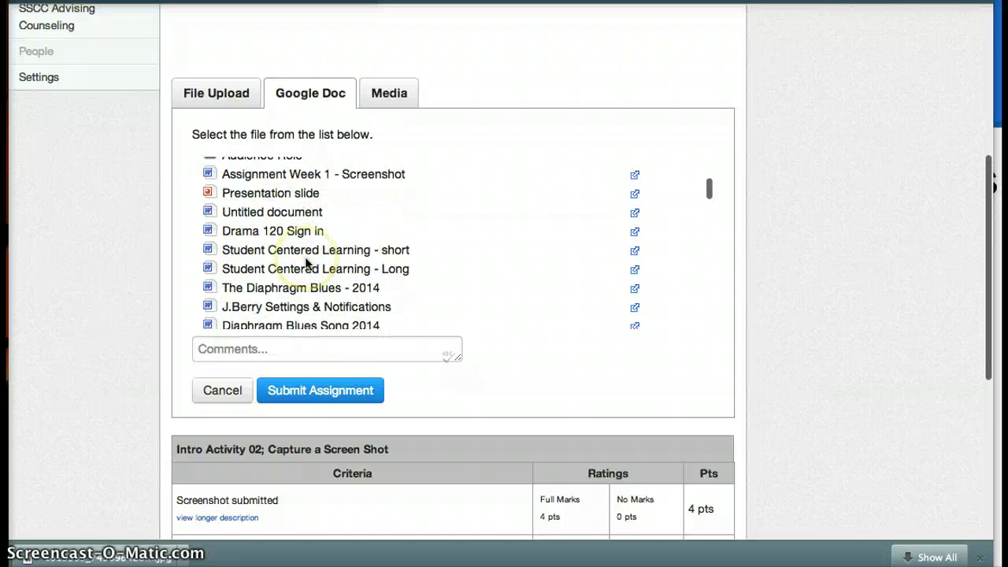
{"action": "scroll", "coordinate": [306, 262], "scroll_direction": "up", "scroll_amount": 3}
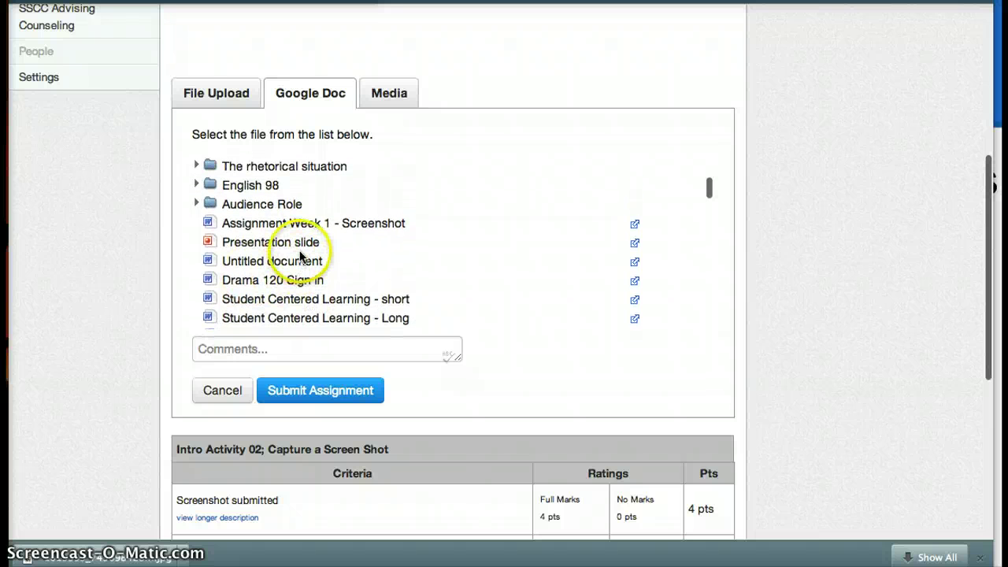
{"action": "left_click", "coordinate": [295, 226]}
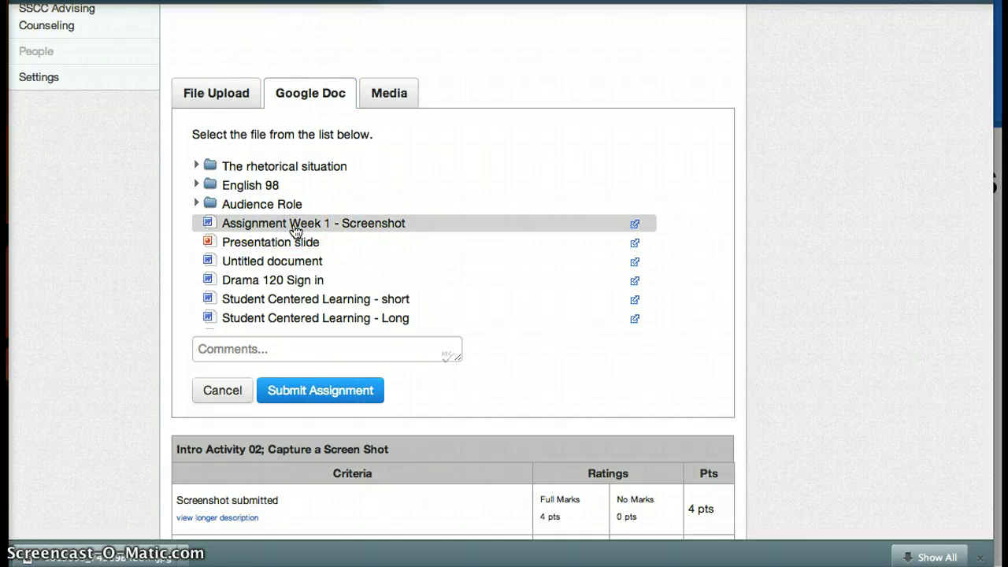
{"action": "left_click", "coordinate": [333, 394]}
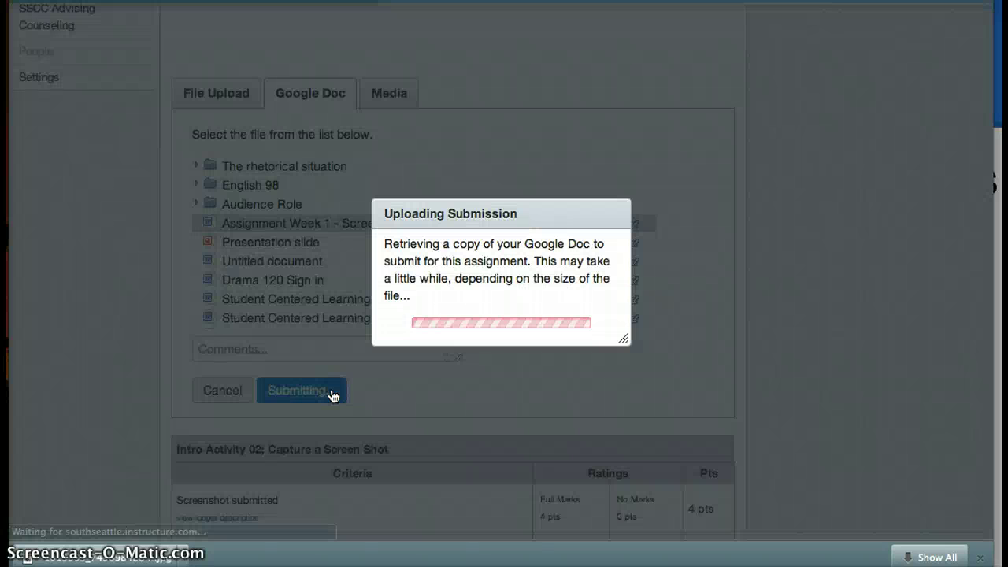